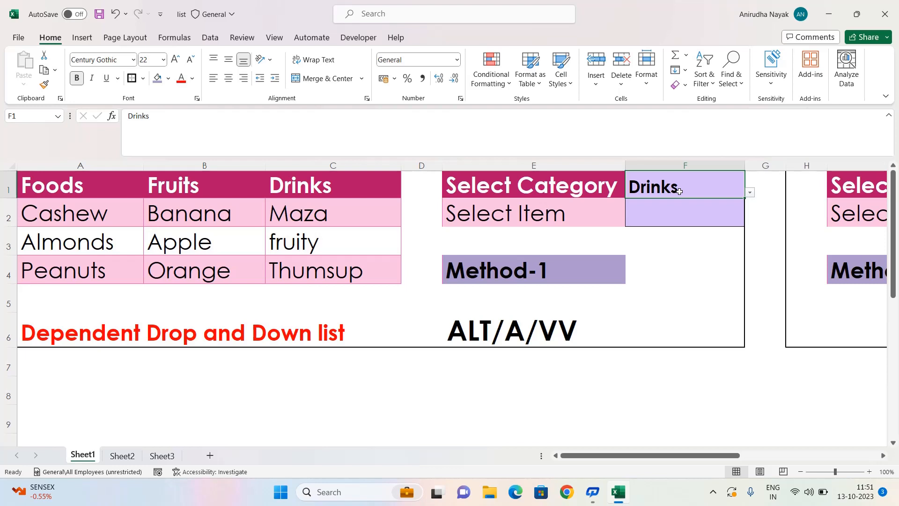
Add List data validation to cell F2 with the source formula =indirect($F$1)
click(652, 209)
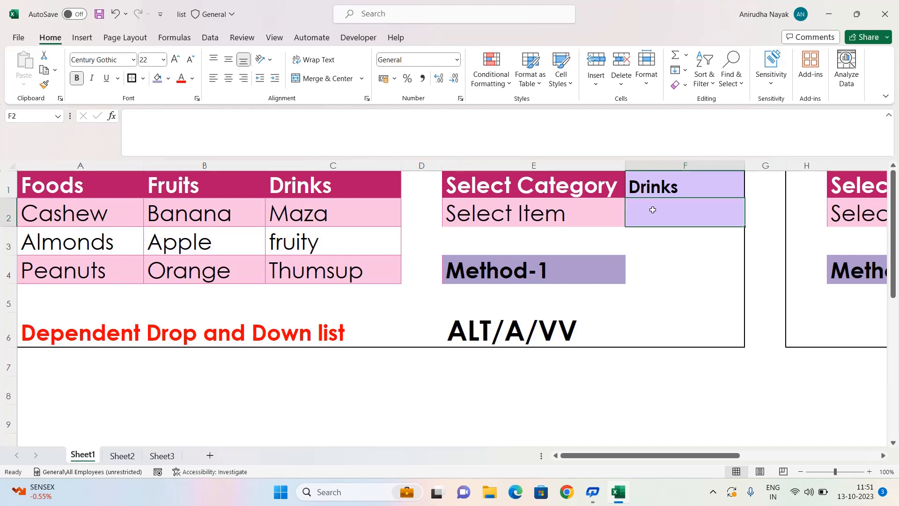
key(alt)
key(a)
key(v)
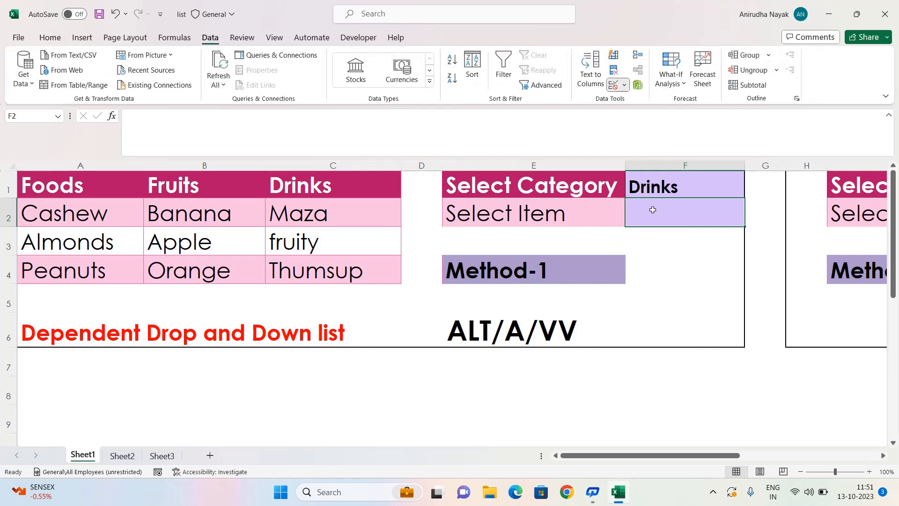
key(v)
click(218, 299)
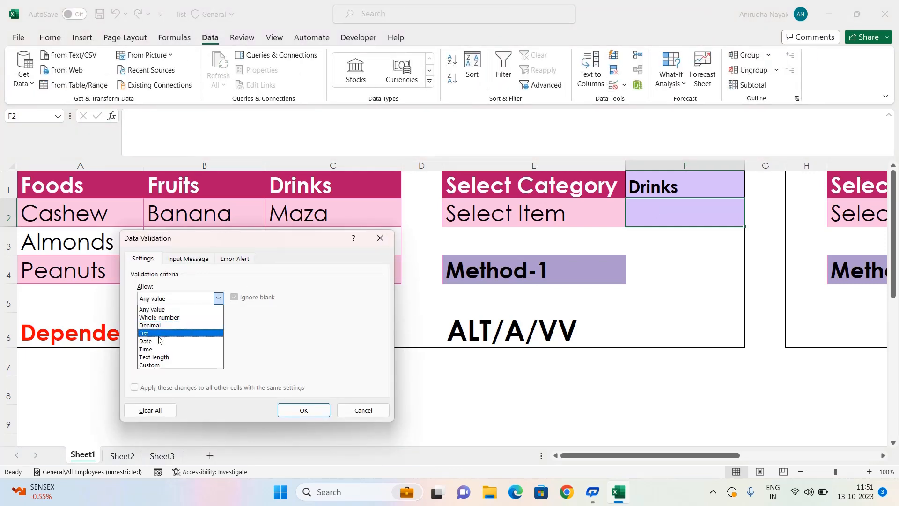
click(156, 334)
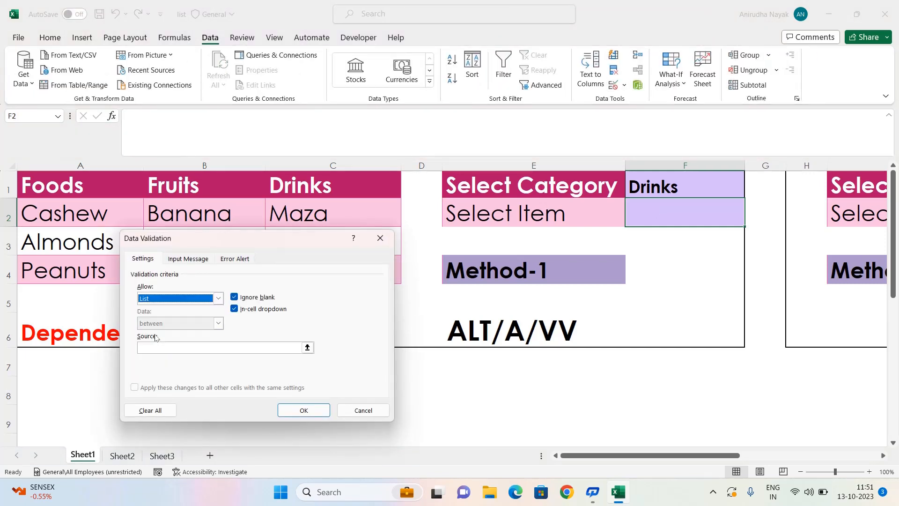
click(212, 347)
text(=indirect()
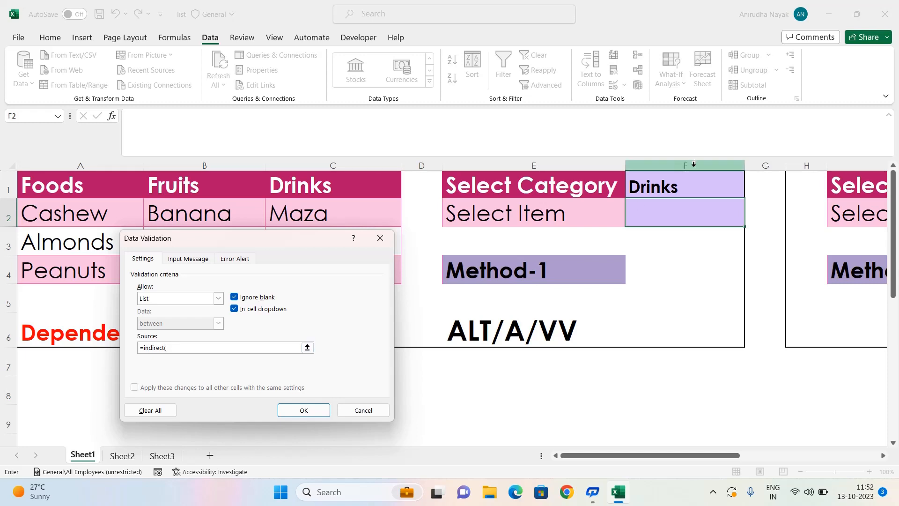
click(662, 187)
text())
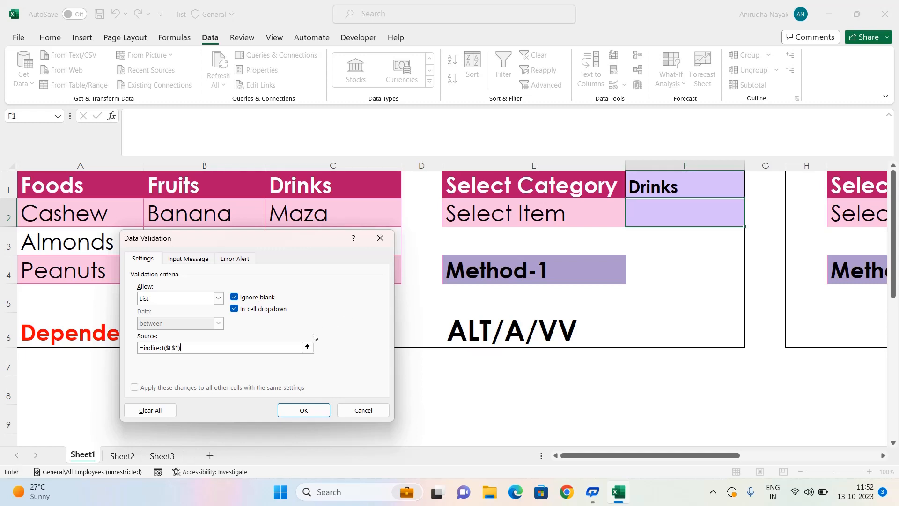
click(306, 411)
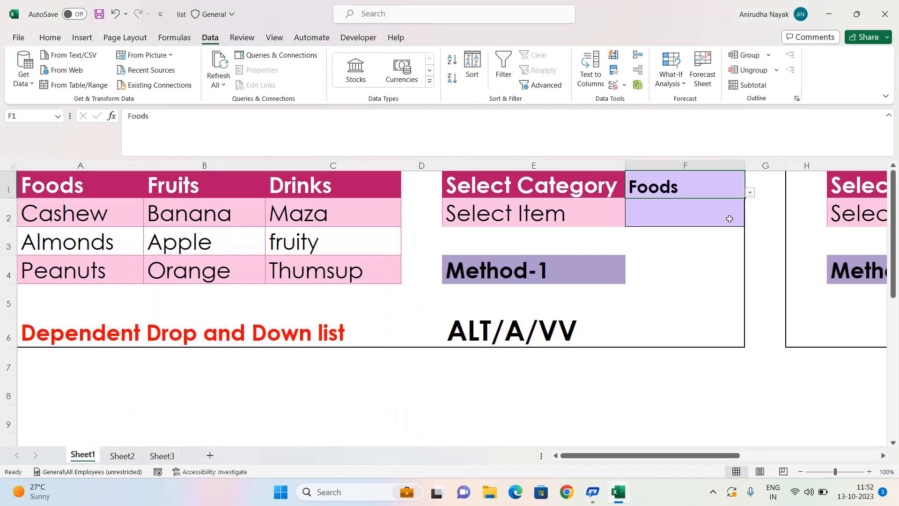
Choose Cashew from the item drop-down in cell F2
click(730, 219)
click(750, 221)
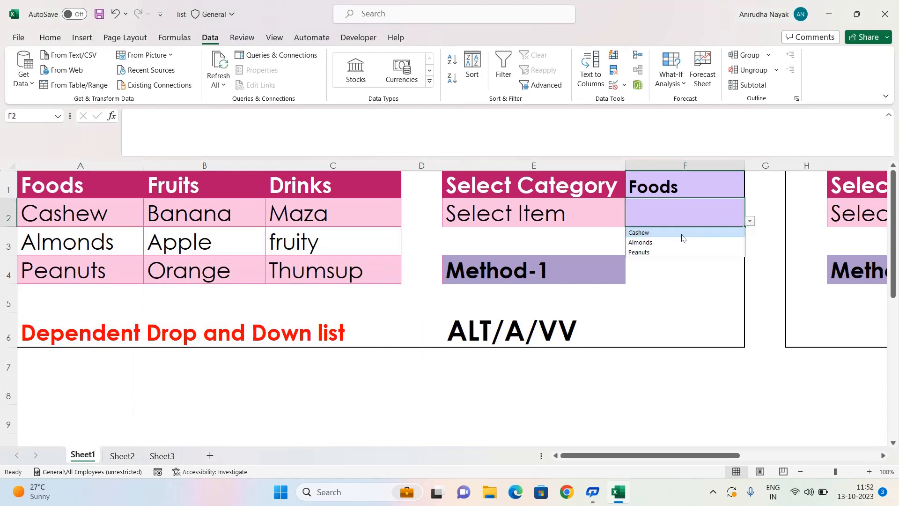
click(658, 234)
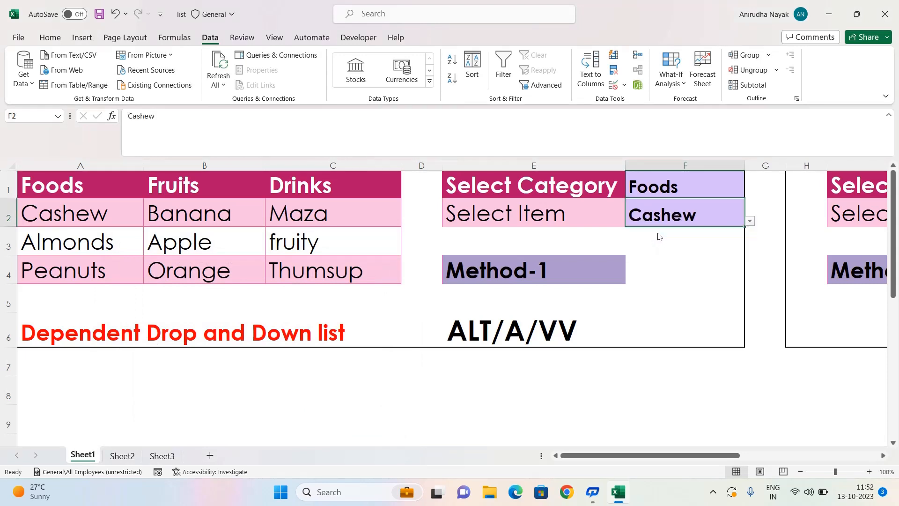
Change the category in F1 to Drinks and choose Thumsup from the item drop-down in F2
click(689, 192)
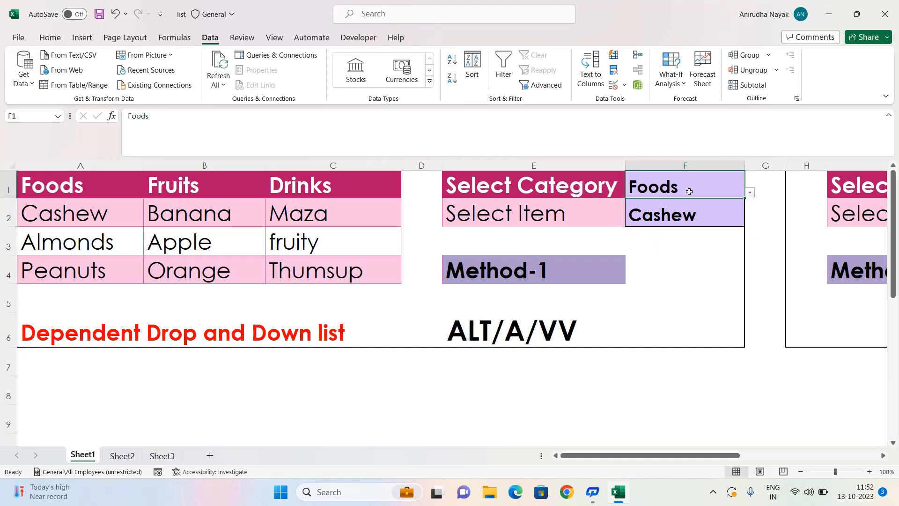
click(751, 193)
click(652, 226)
click(648, 217)
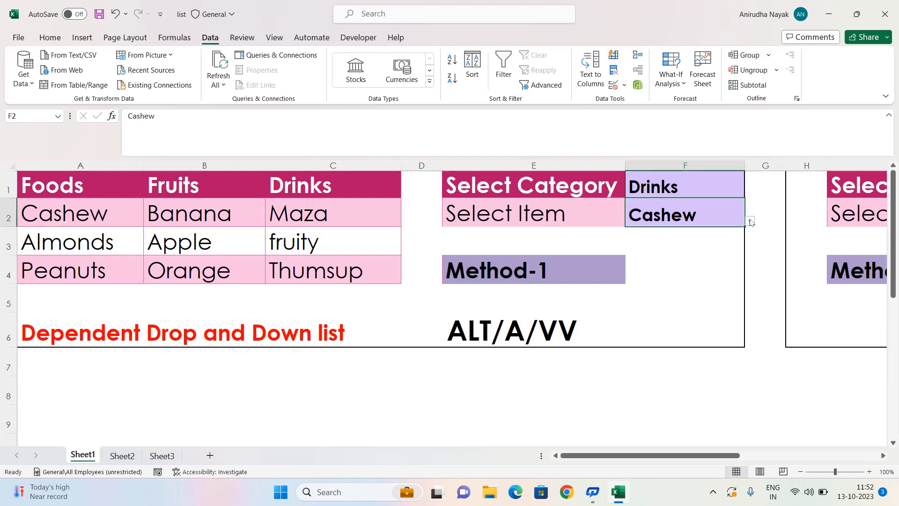
click(751, 221)
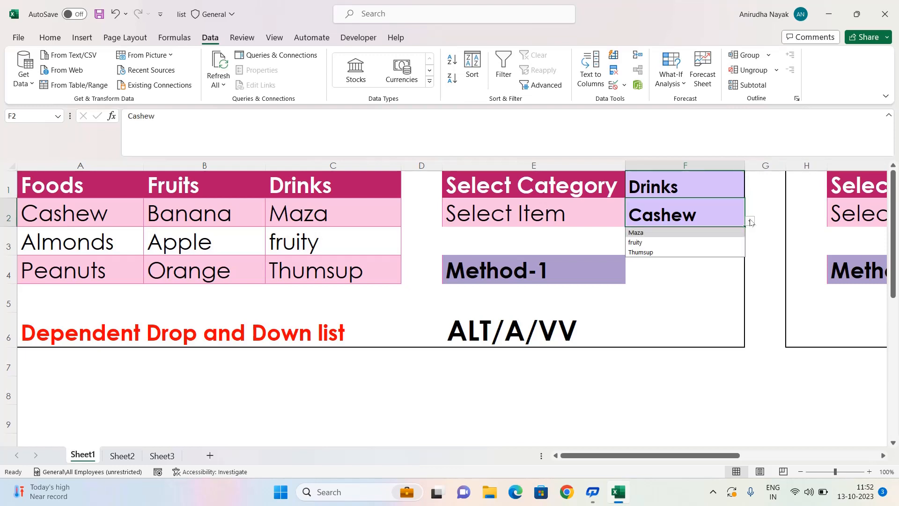
click(646, 252)
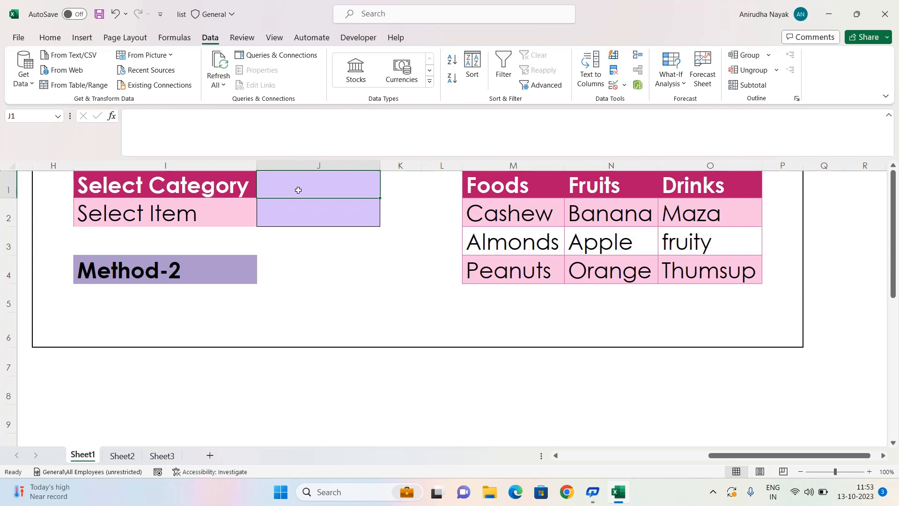
Add List data validation to cell J1 using the category headers =$M$1:$O$1 as the source
key(alt)
key(a)
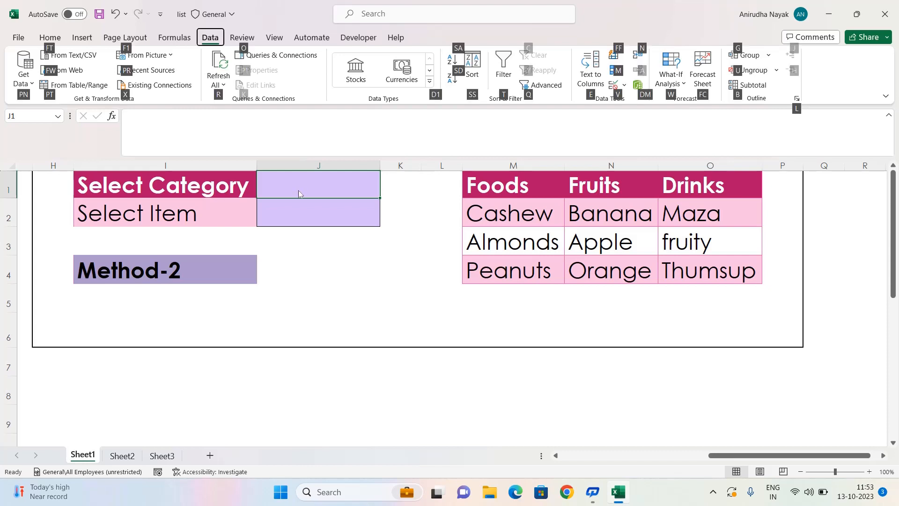
key(v)
key(v)
click(218, 298)
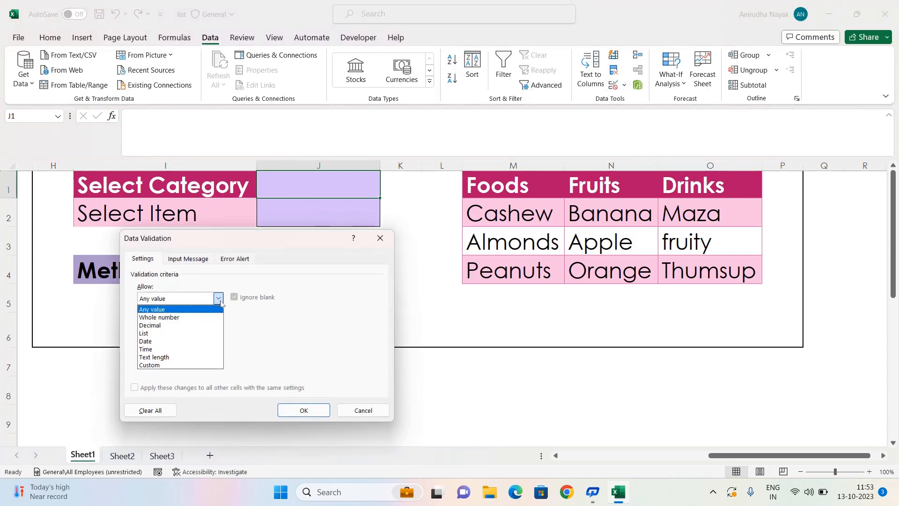
click(147, 333)
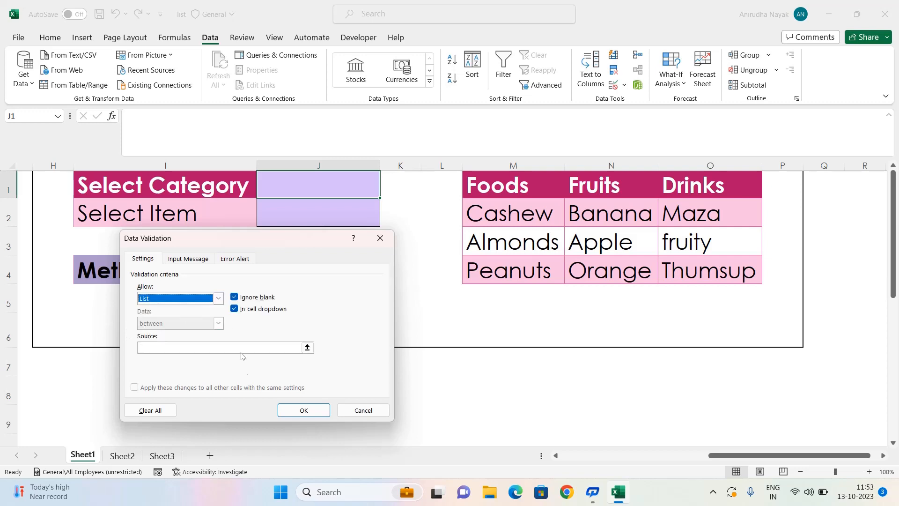
click(263, 348)
click(508, 188)
key(shift+Right)
key(shift+Right)
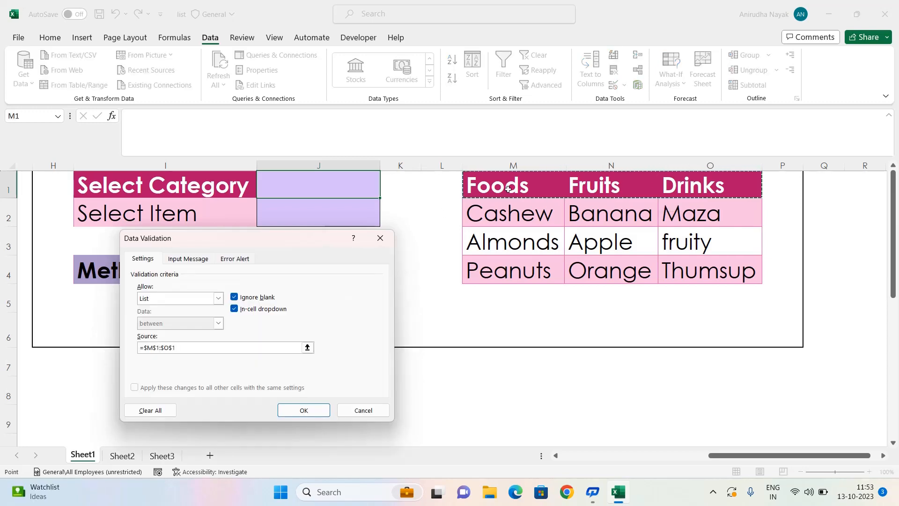
click(302, 410)
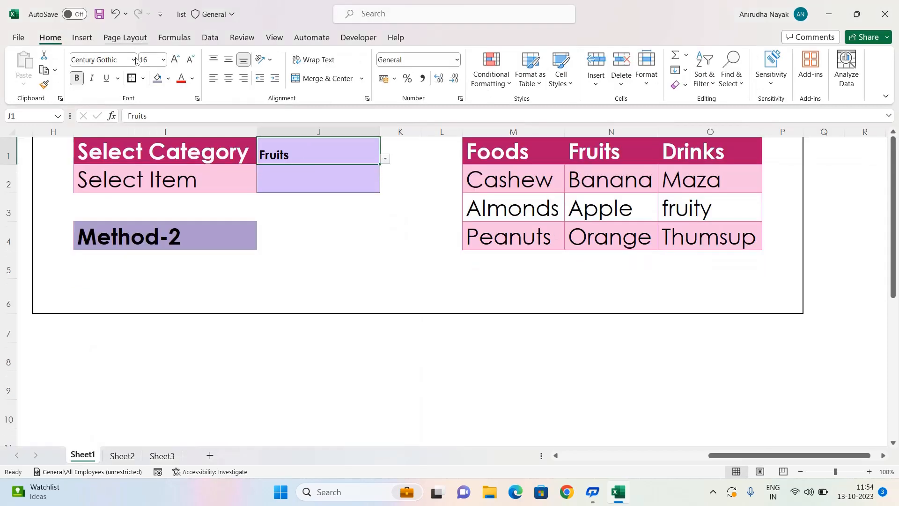
Set the font size of the selected category in cell J1 to 22
click(163, 60)
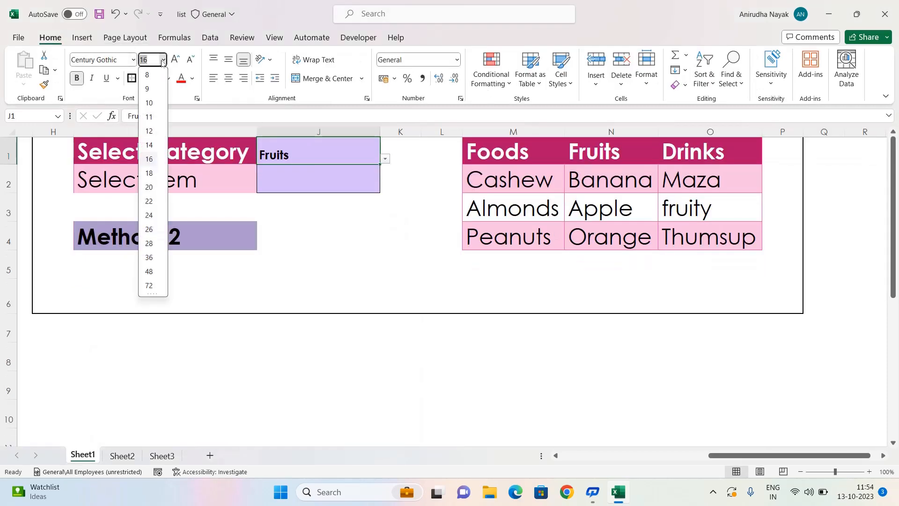
click(149, 201)
click(329, 184)
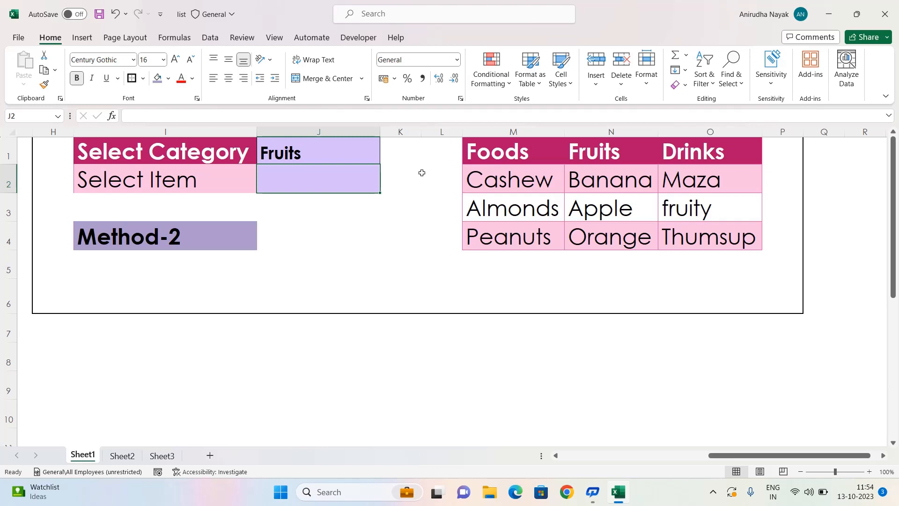
click(422, 154)
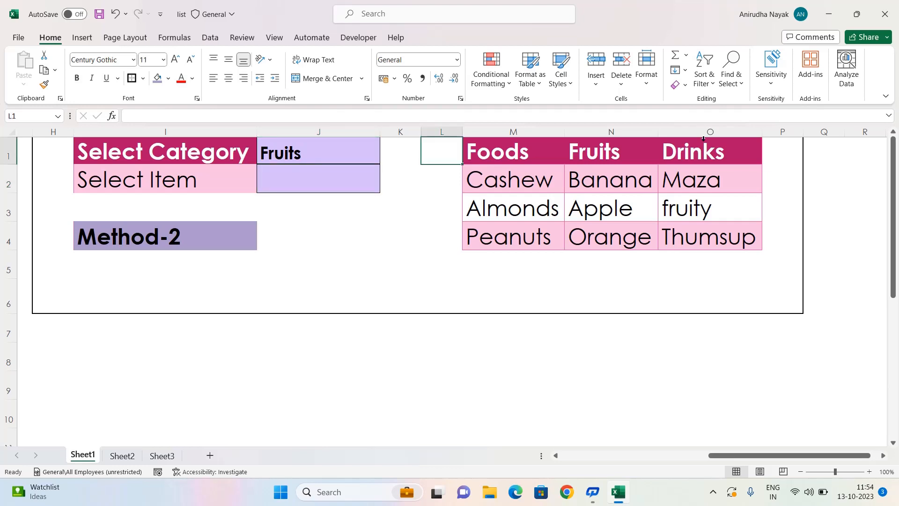
scroll(783, 153, right, 2)
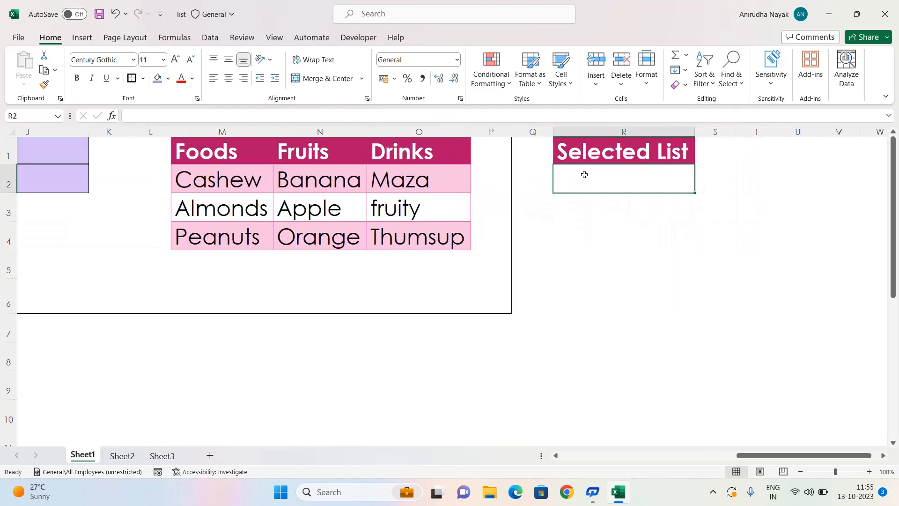
click(583, 174)
text(=)
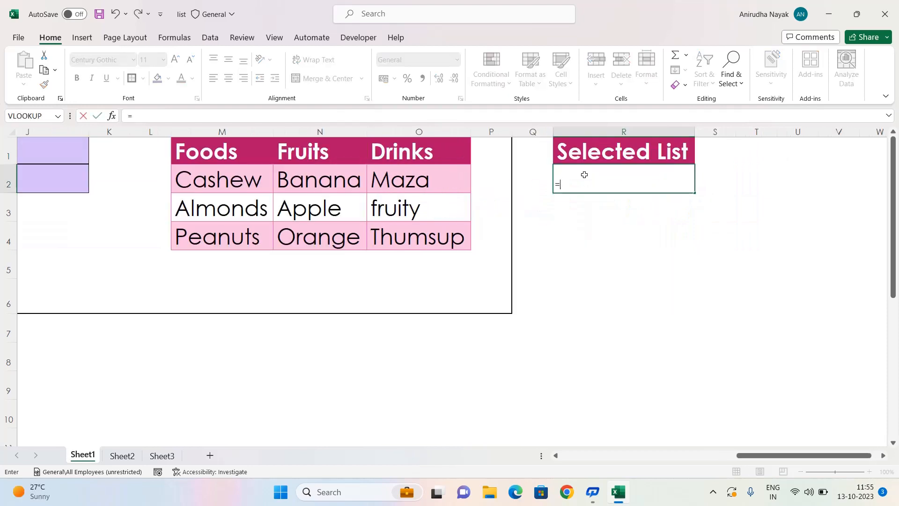
key(BackSpace)
click(624, 258)
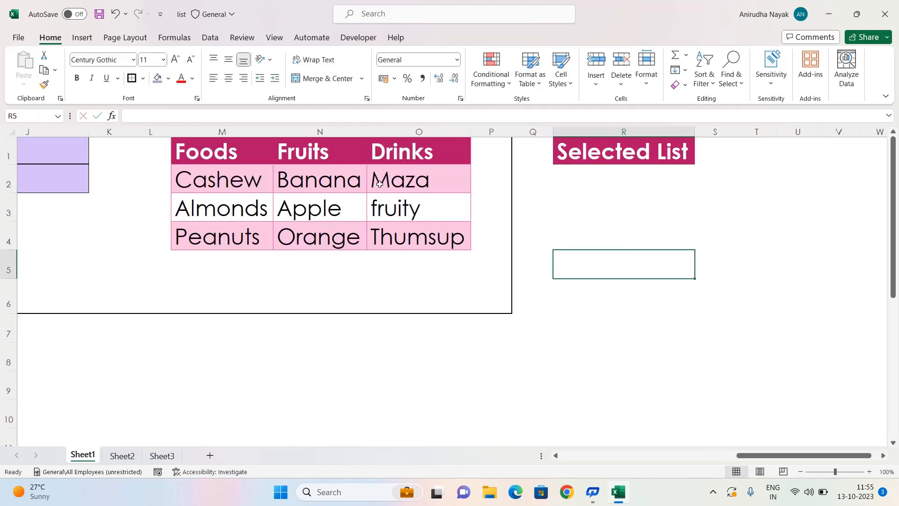
Set the font size of cell R2 below the Selected List header to 24
click(572, 179)
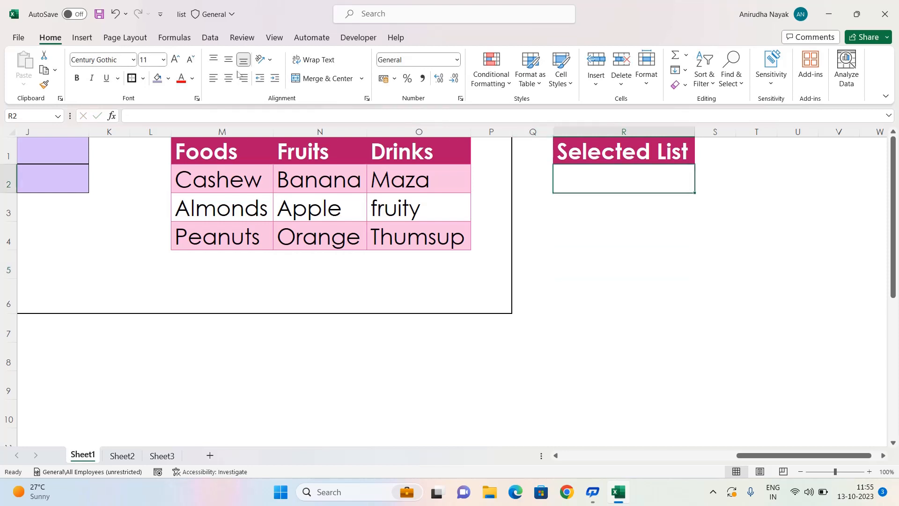
click(164, 60)
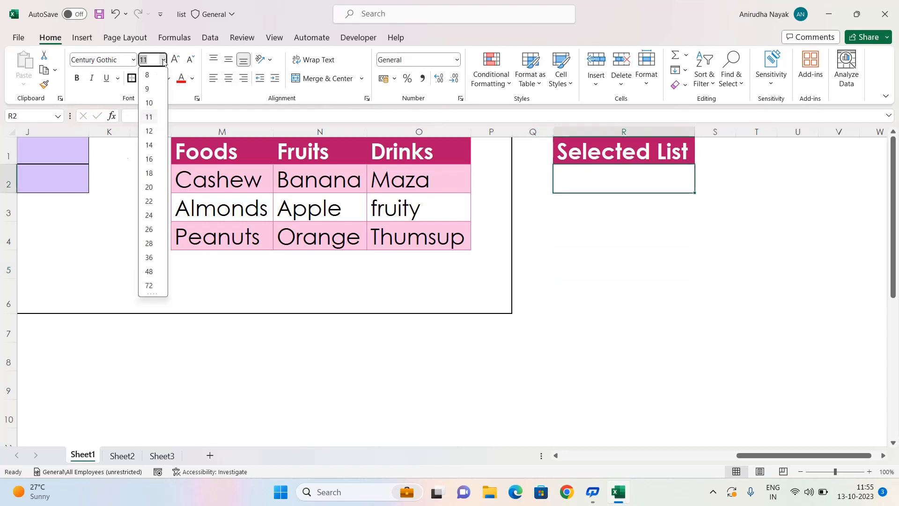
click(149, 215)
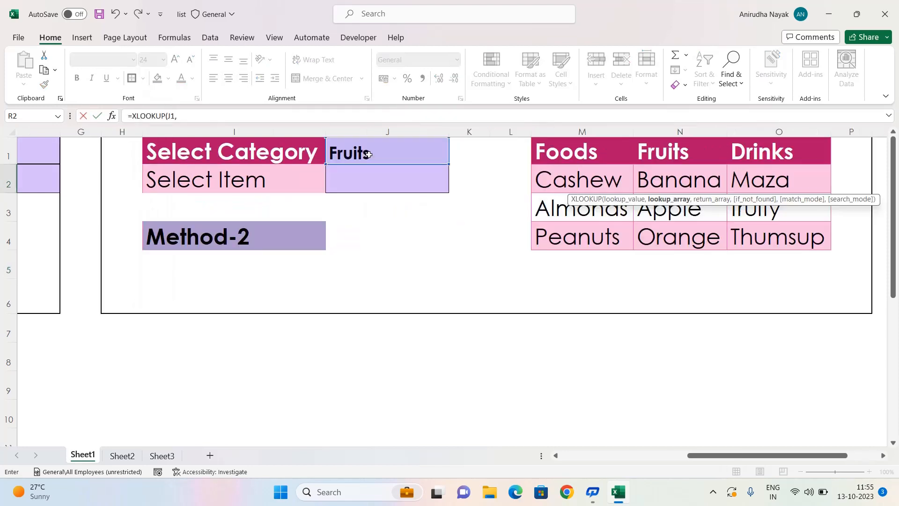
Enter the category headers M1:O1 as the lookup array of the XLOOKUP formula in R2
click(563, 152)
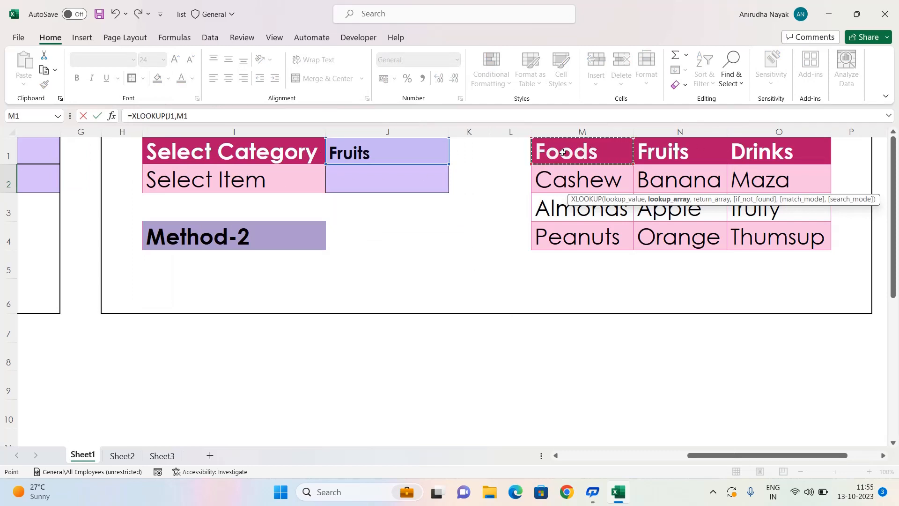
key(ctrl+shift+Right)
scroll(668, 231, right, 4)
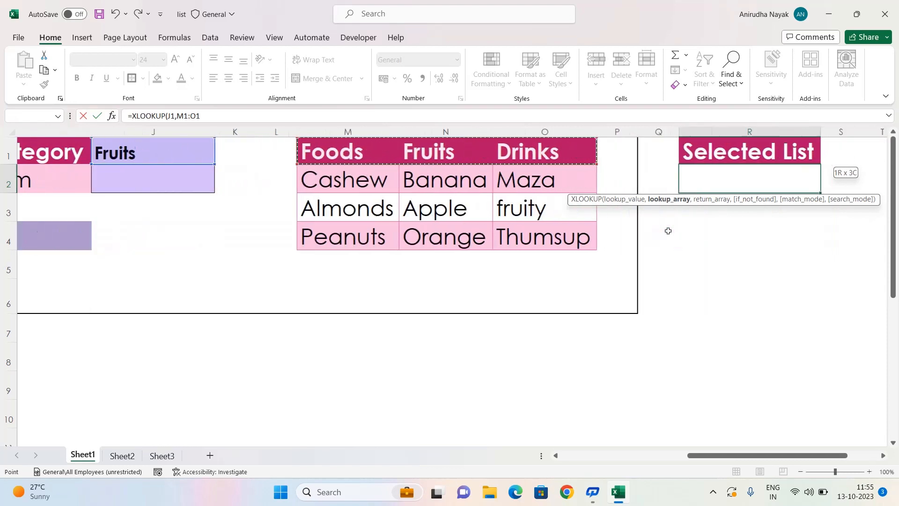
scroll(668, 231, right, 2)
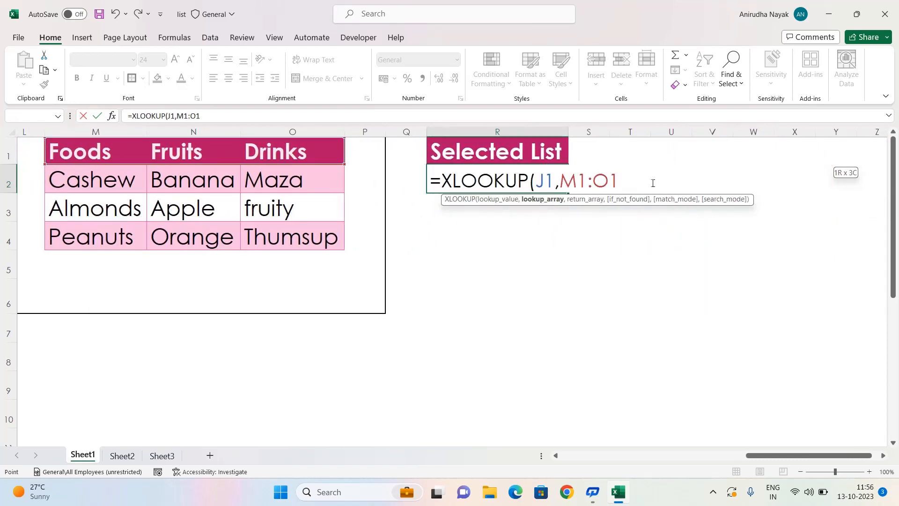
text(,)
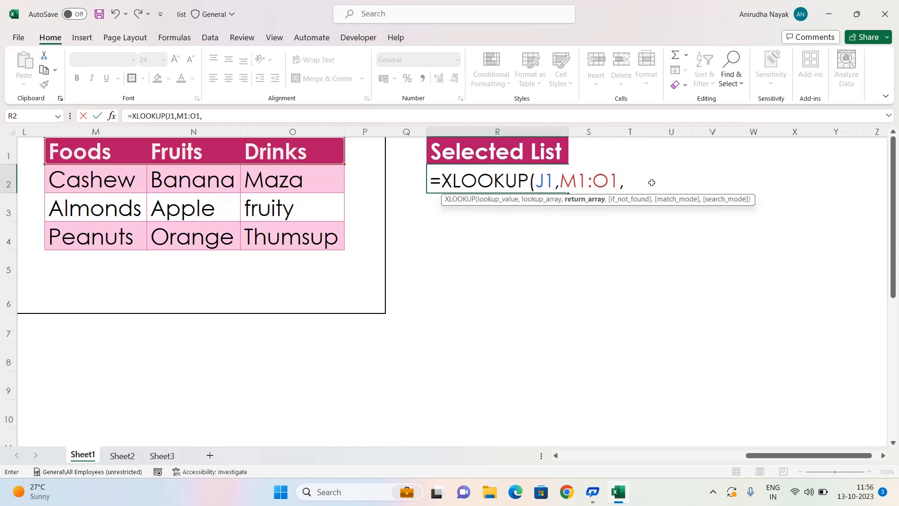
Complete the XLOOKUP formula in R2 with the item range M2:O4 as the return array
scroll(499, 254, left, 5)
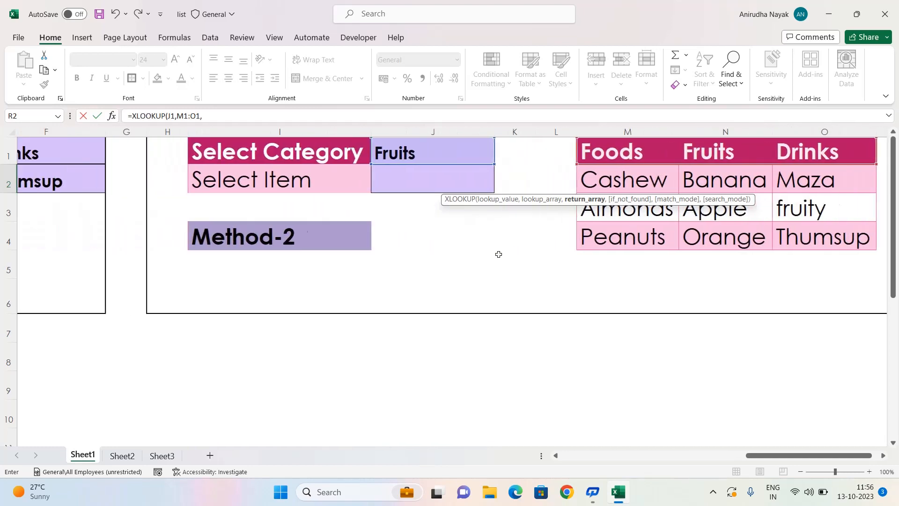
scroll(498, 254, right, 2)
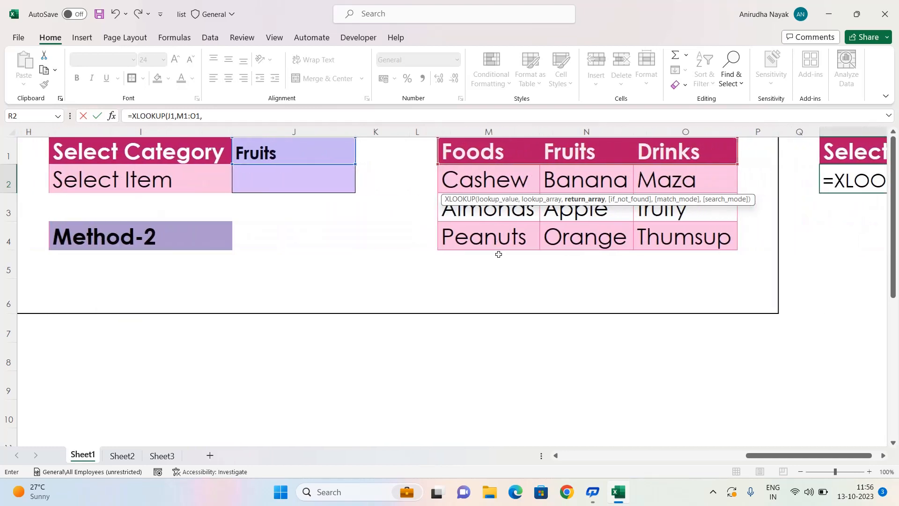
click(484, 185)
key(ctrl+shift+Right)
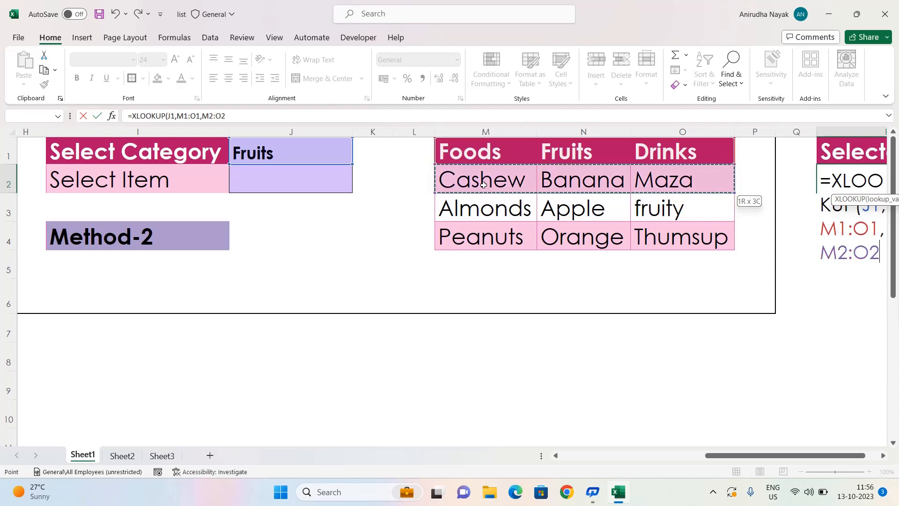
key(ctrl+shift+Down)
scroll(593, 315, right, 3)
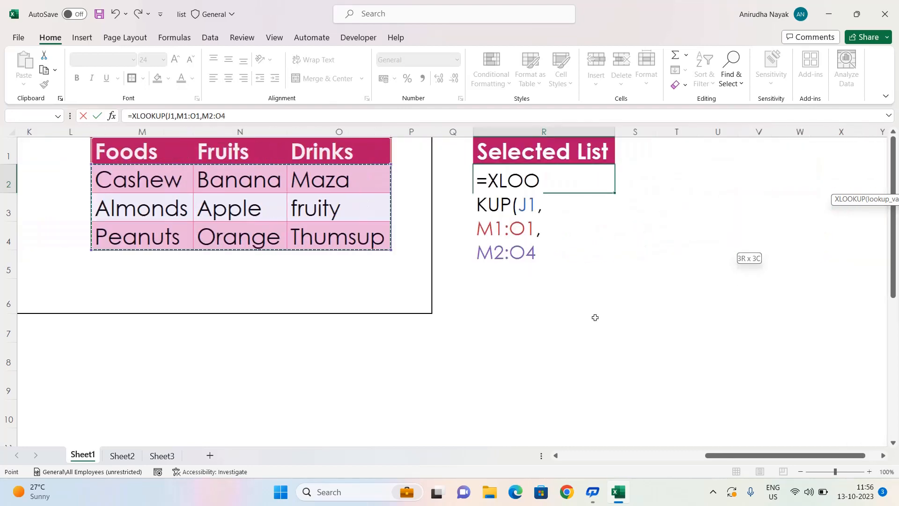
text())
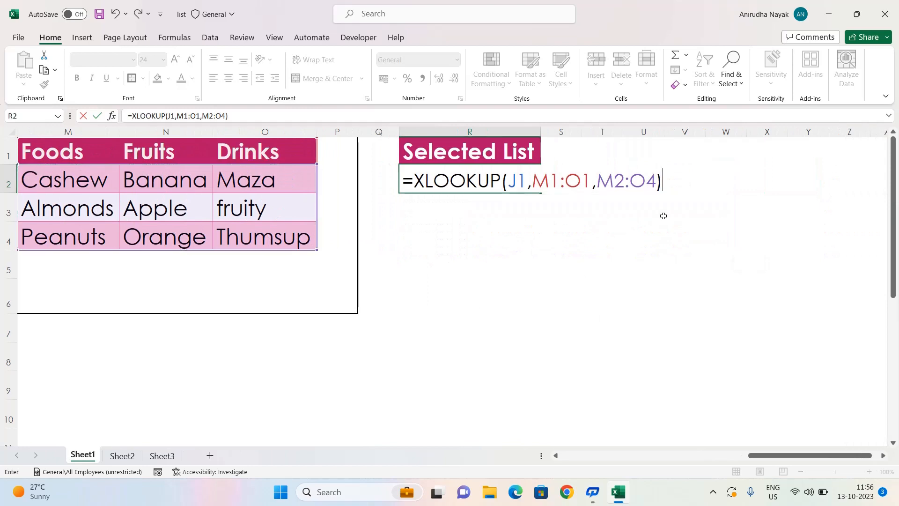
key(Return)
click(474, 180)
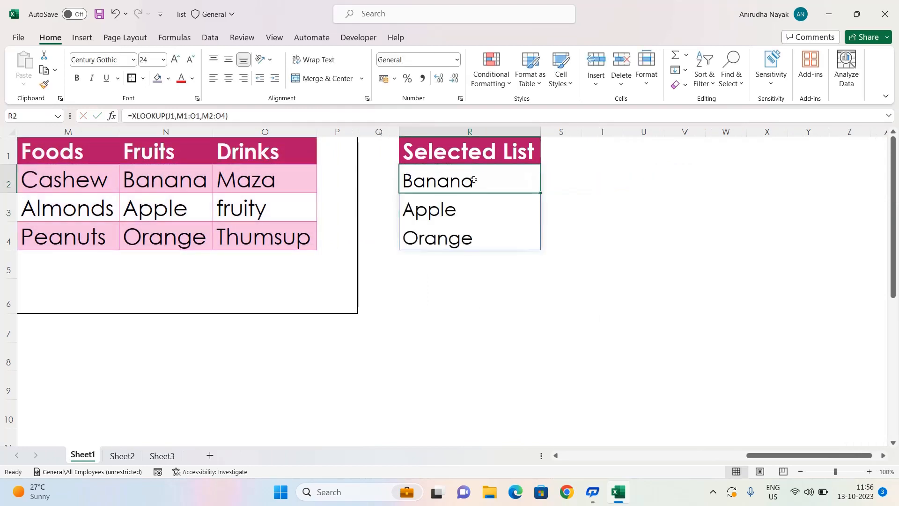
Test the Selected List by choosing Foods and then Drinks as the category in J1
scroll(330, 306, left, 4)
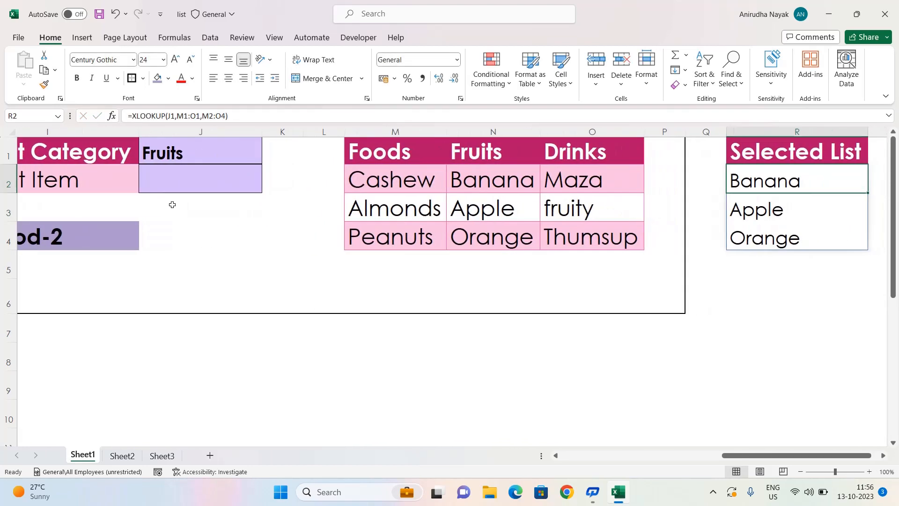
click(183, 156)
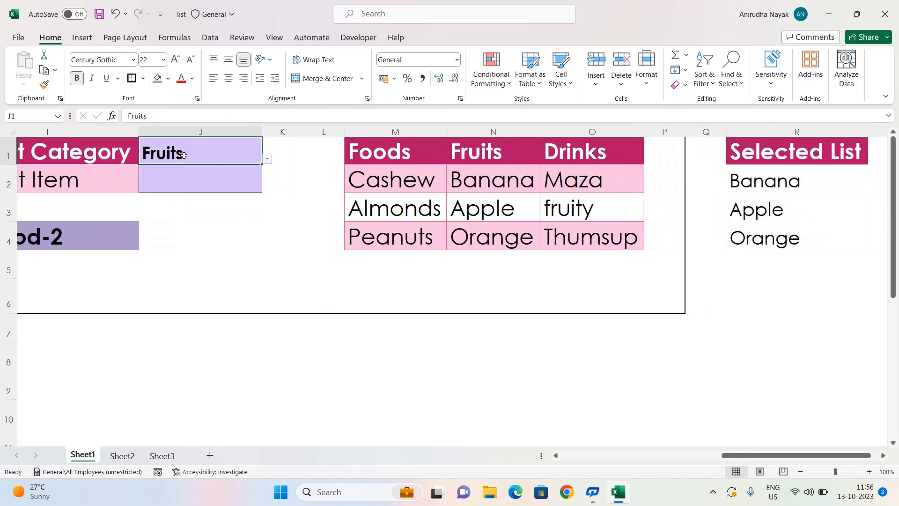
click(268, 159)
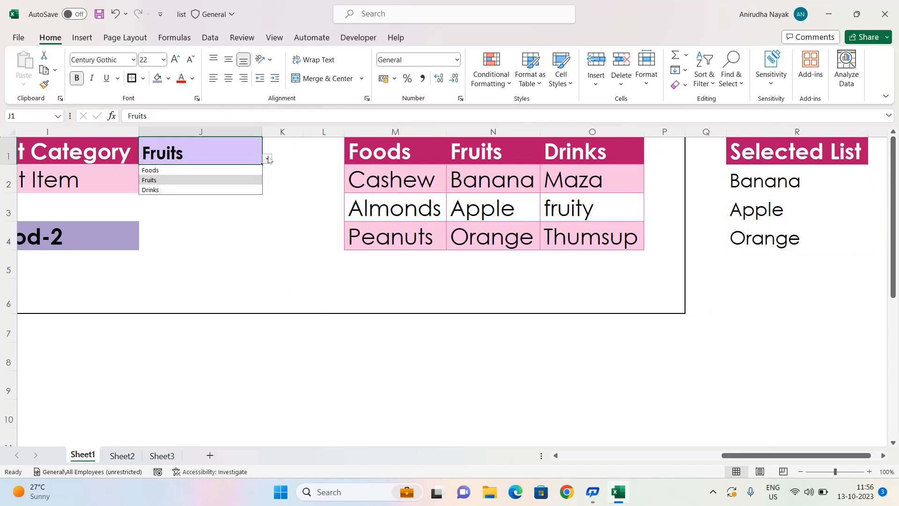
click(166, 171)
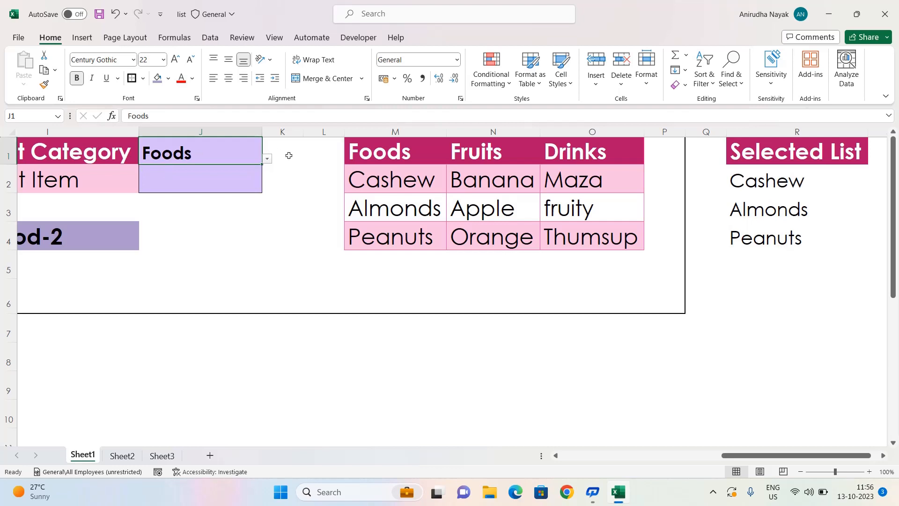
click(267, 159)
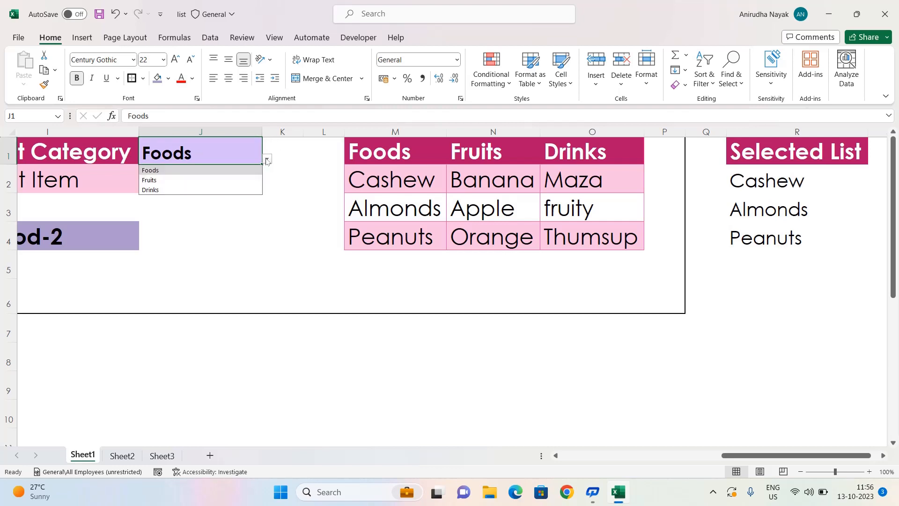
click(181, 189)
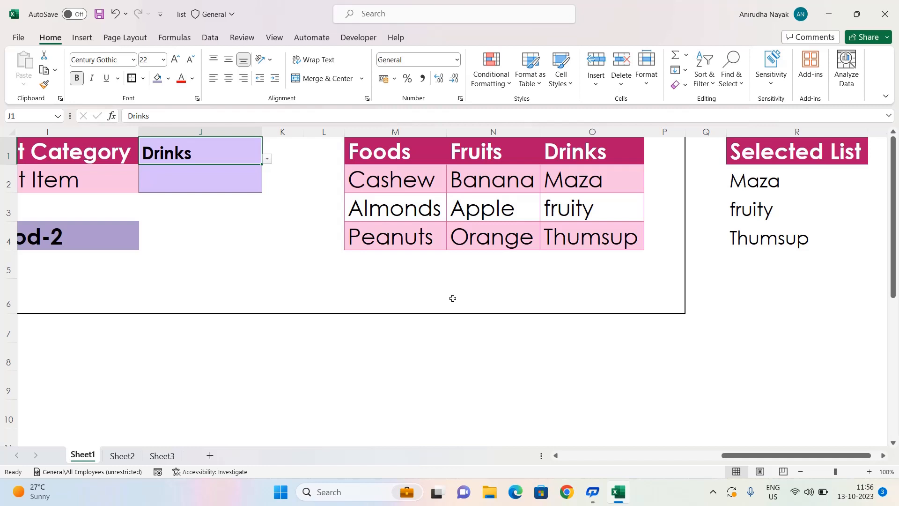
Examine the spilled items in R2:R4 against the category chosen in J1
key(Down)
scroll(269, 286, left, 2)
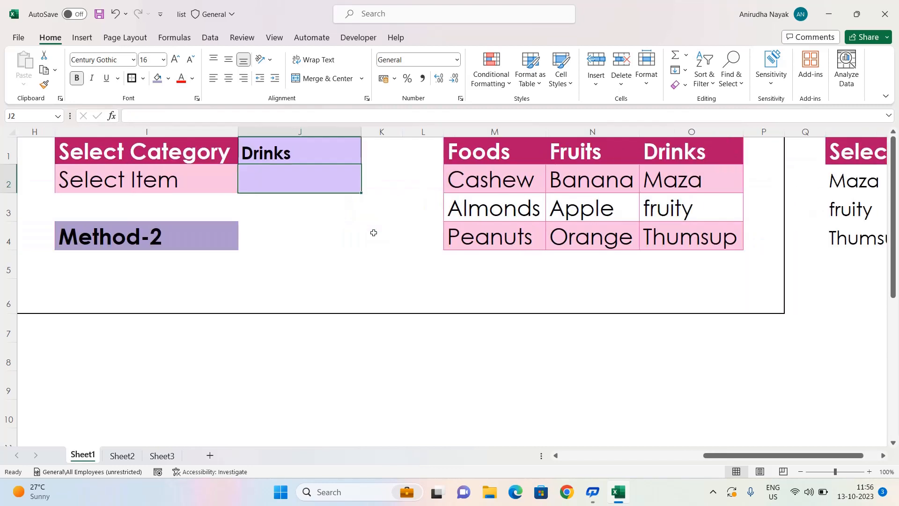
scroll(373, 232, right, 5)
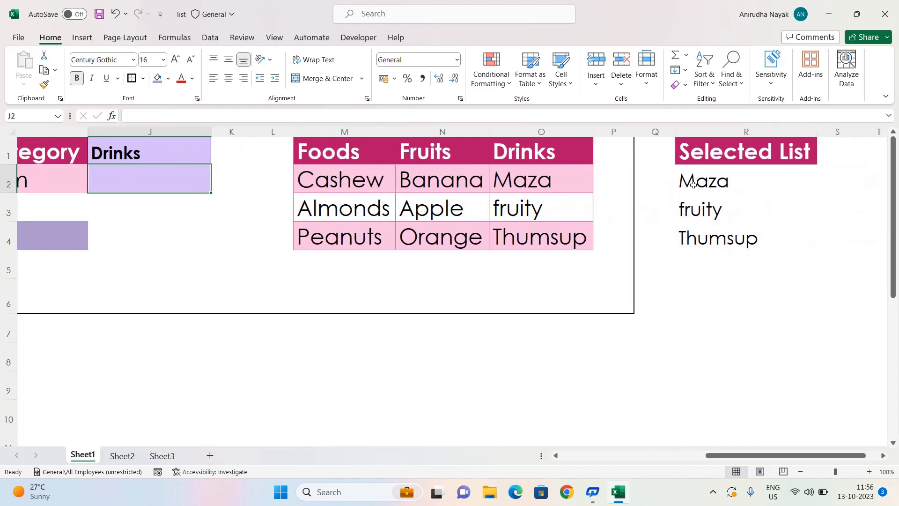
drag(694, 184, 693, 237)
scroll(514, 342, left, 2)
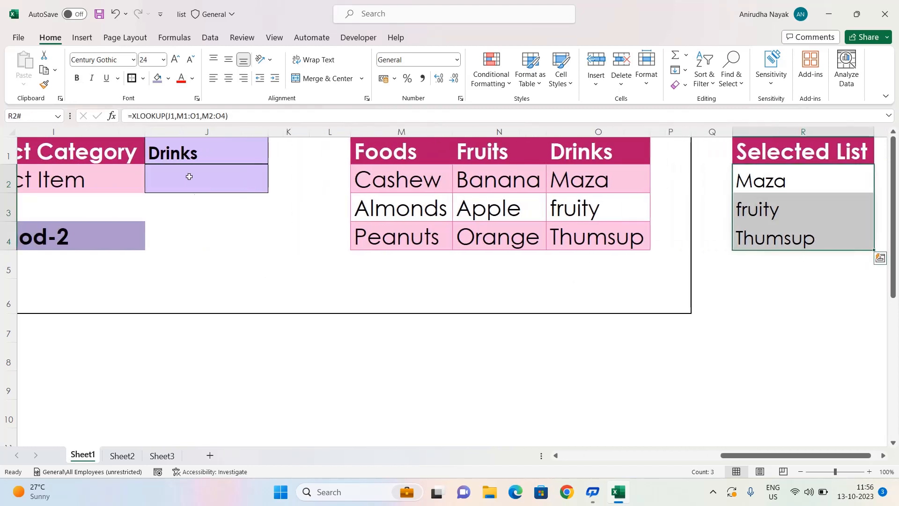
click(186, 156)
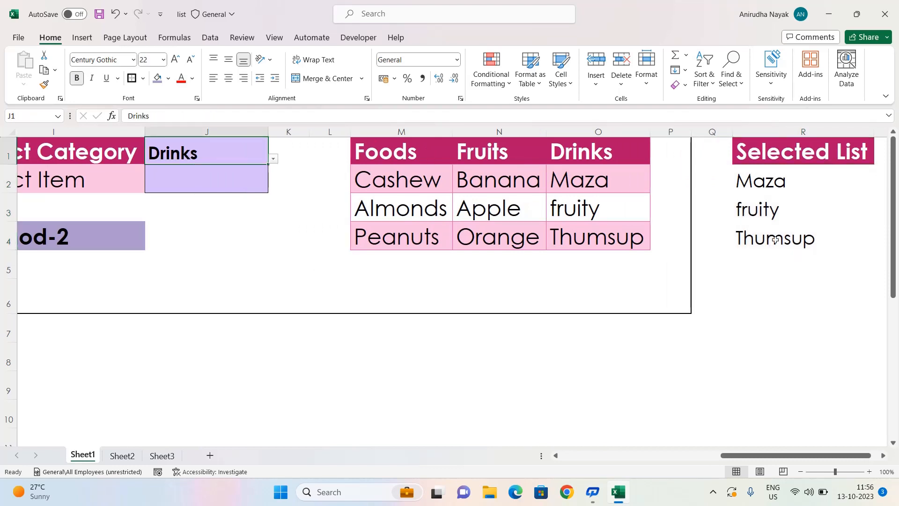
drag(765, 189, 749, 237)
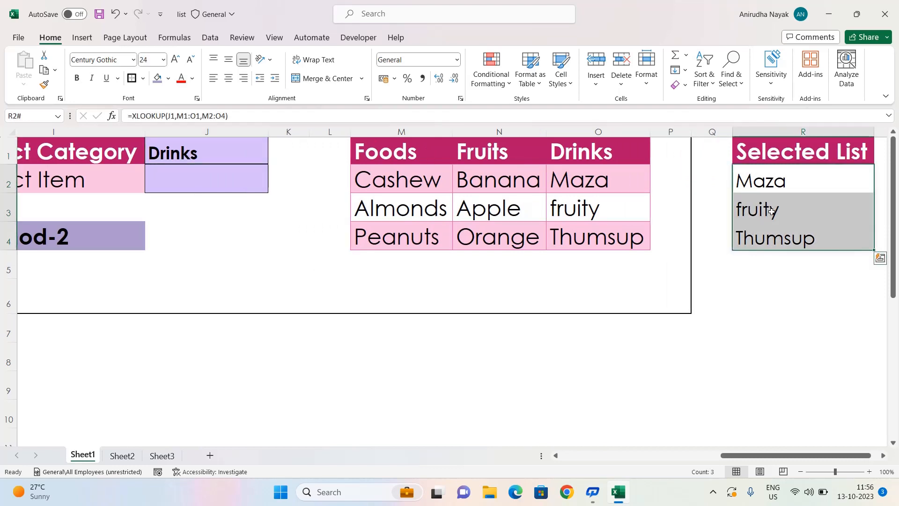
Set the data validation of the Select Item cell J2 to allow a list
click(214, 183)
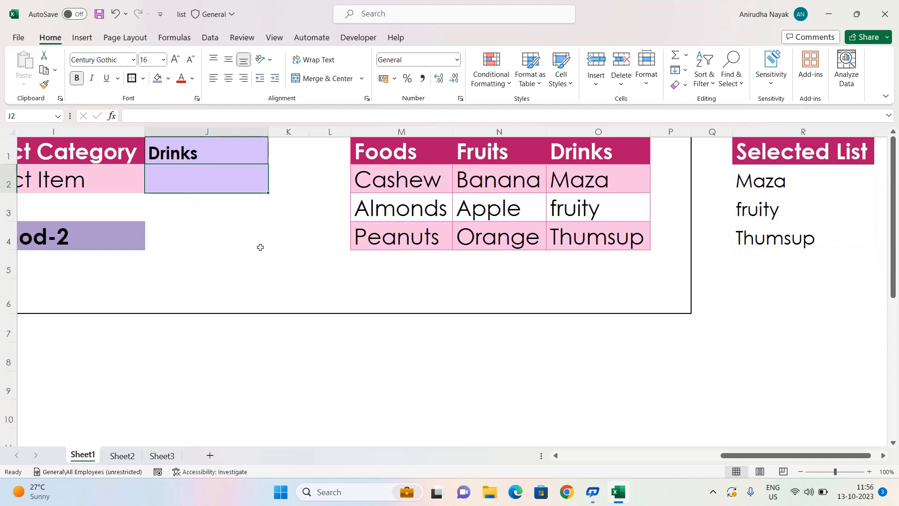
scroll(259, 246, left, 4)
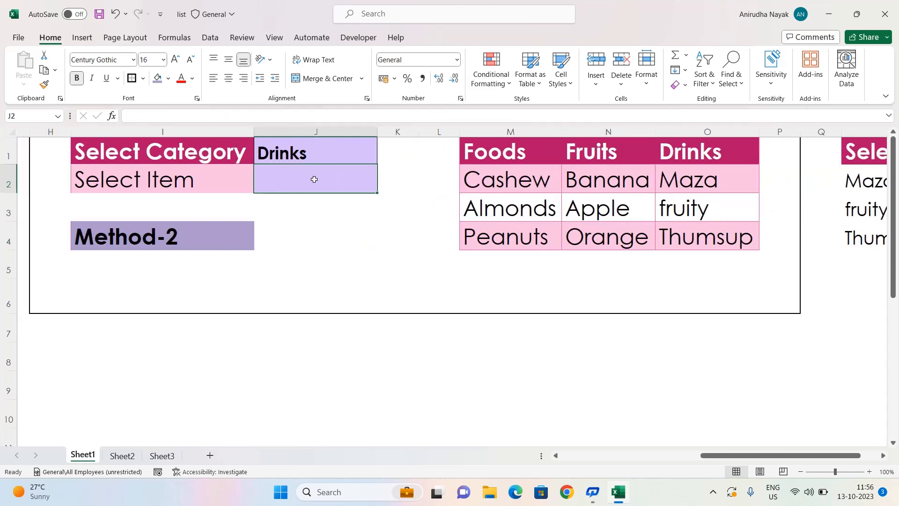
key(alt)
key(a)
key(v)
key(v)
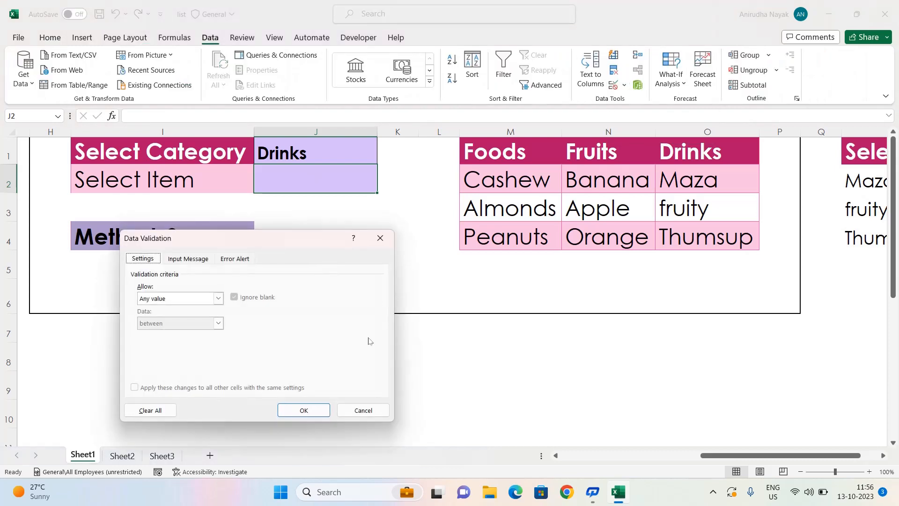
click(218, 298)
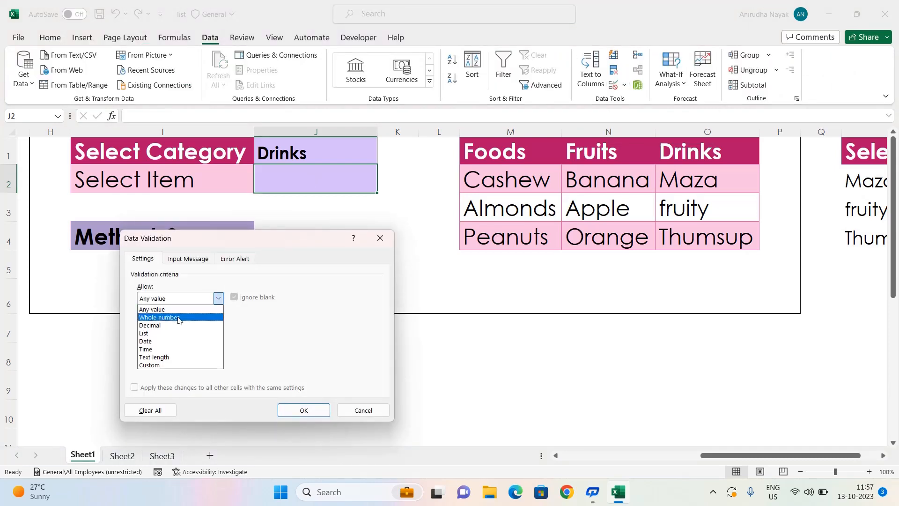
click(170, 333)
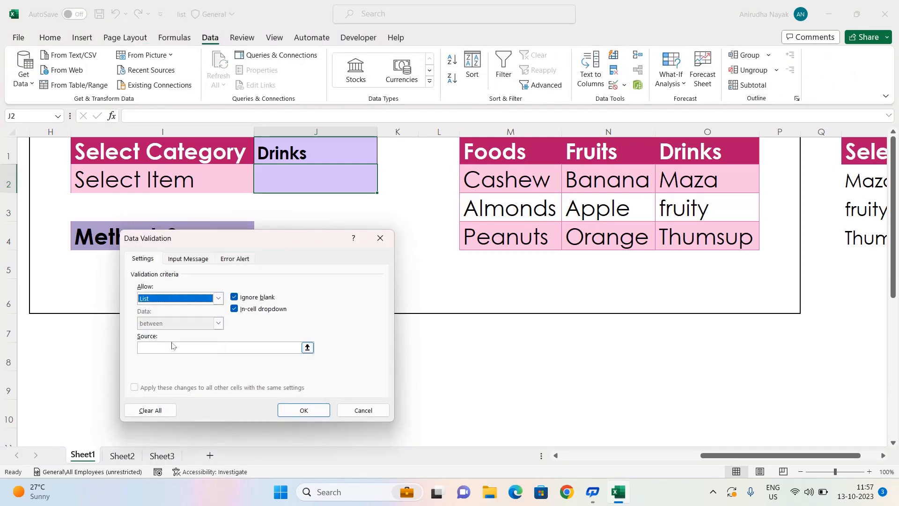
Apply the spilled range =$R$2# as the source of J2's list validation and open its drop-down
click(173, 347)
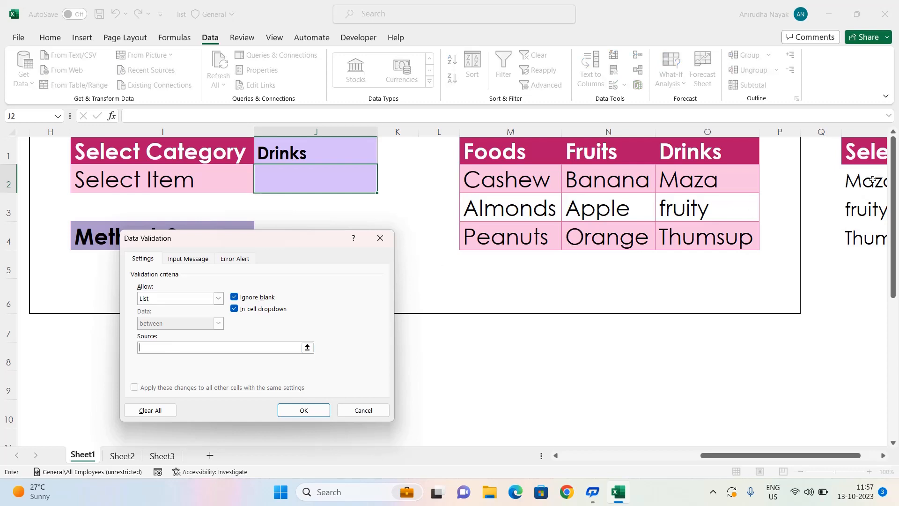
scroll(802, 231, right, 2)
click(801, 181)
click(188, 347)
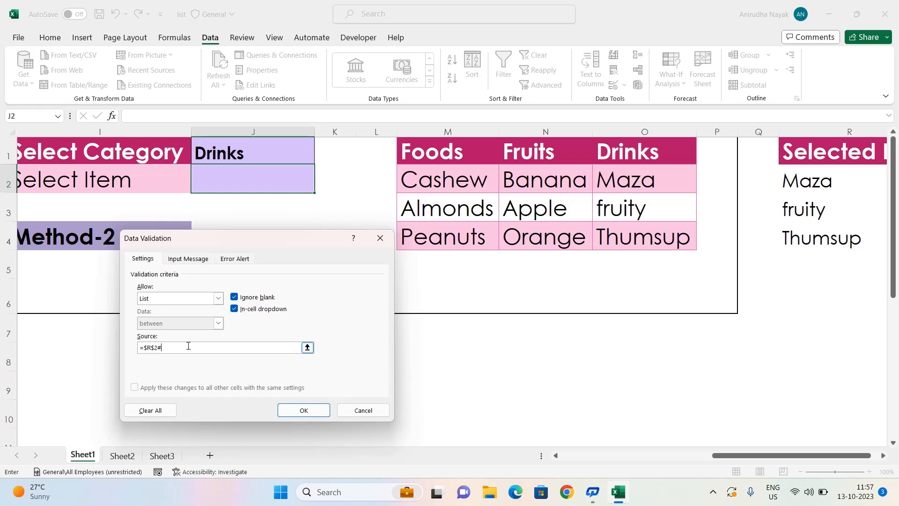
click(304, 409)
click(319, 188)
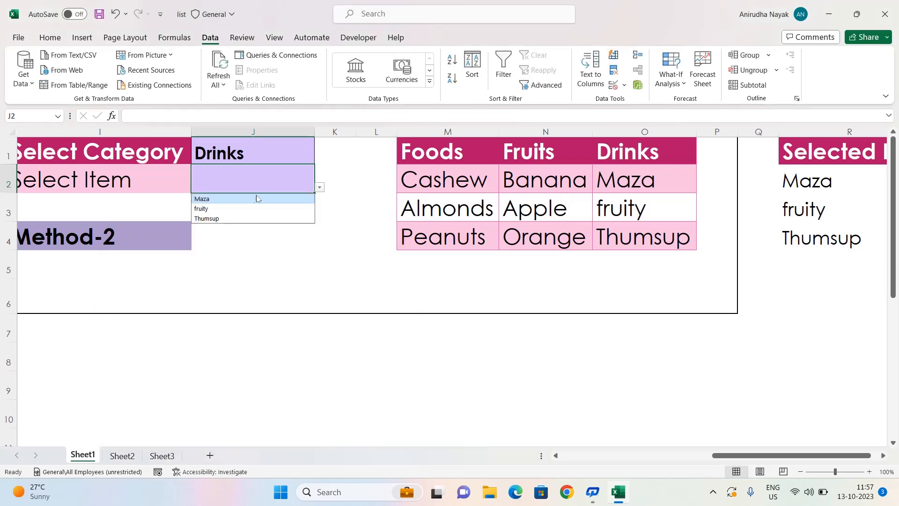
Choose Foods as the category in J1 and Almonds as the item in J2
click(247, 155)
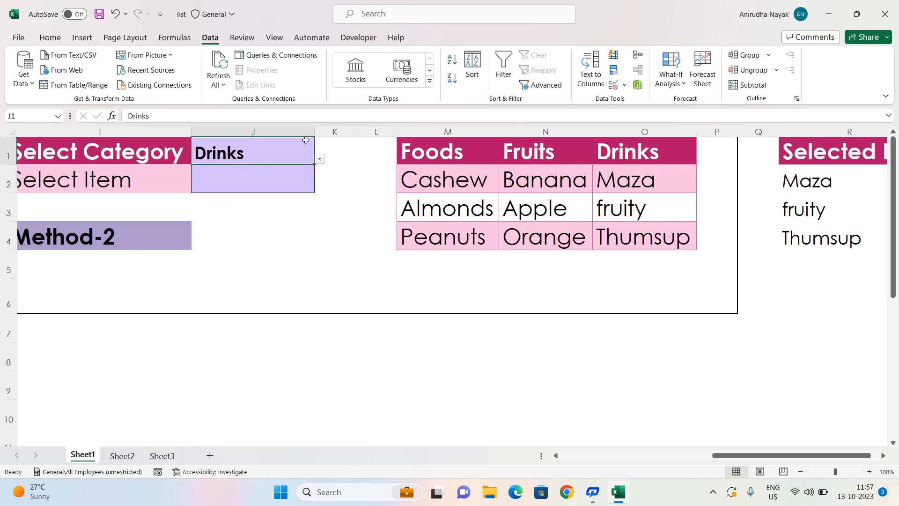
click(320, 161)
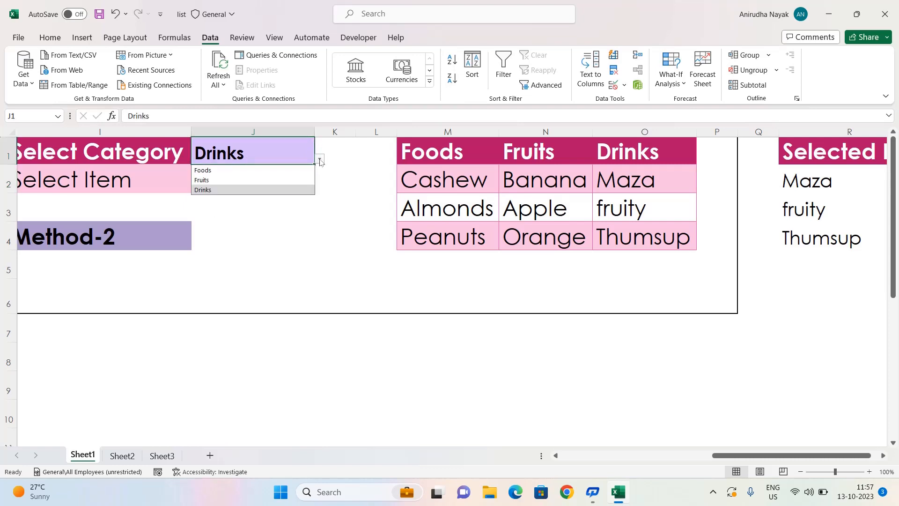
click(214, 171)
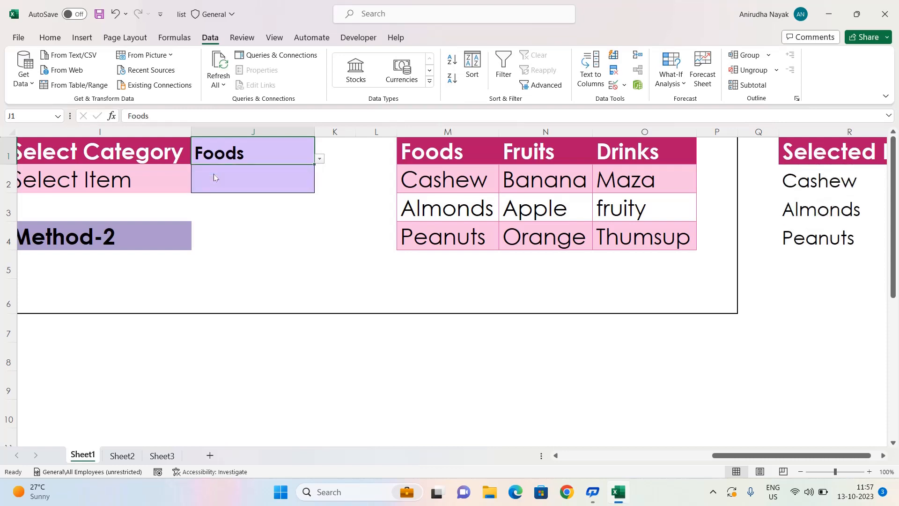
drag(227, 172, 330, 167)
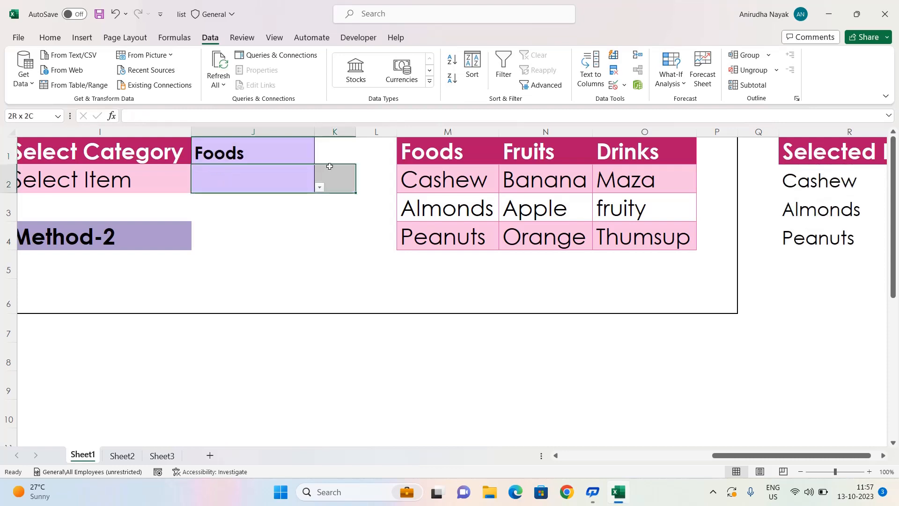
click(320, 187)
click(252, 209)
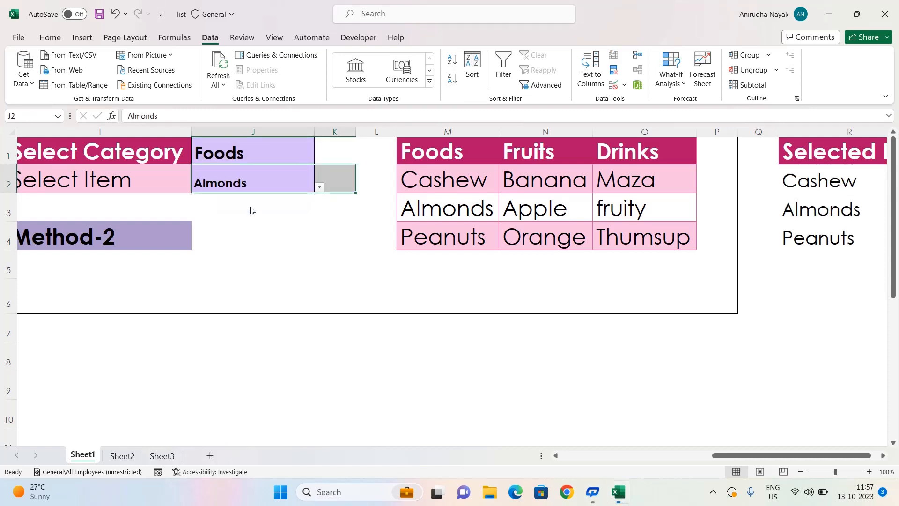
Choose Drinks as the category in J1 and Thumsup as the item in J2
click(261, 150)
click(320, 160)
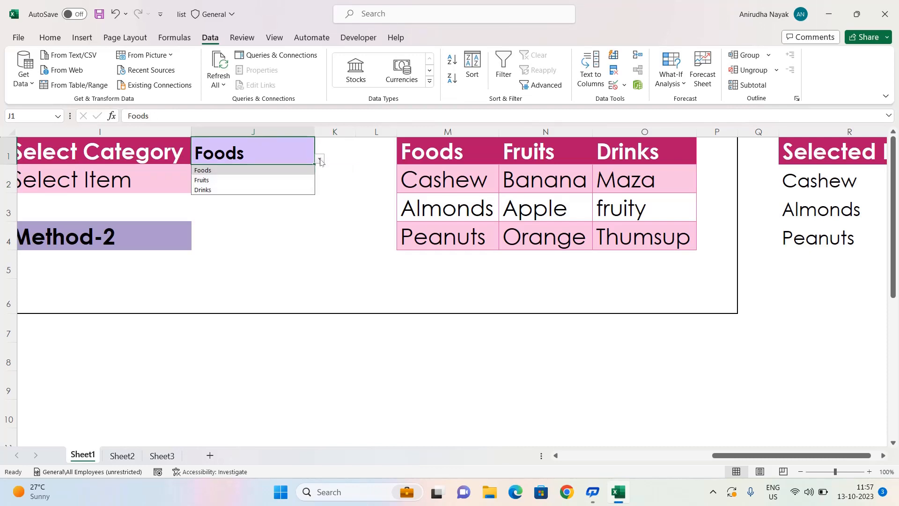
click(214, 190)
click(222, 185)
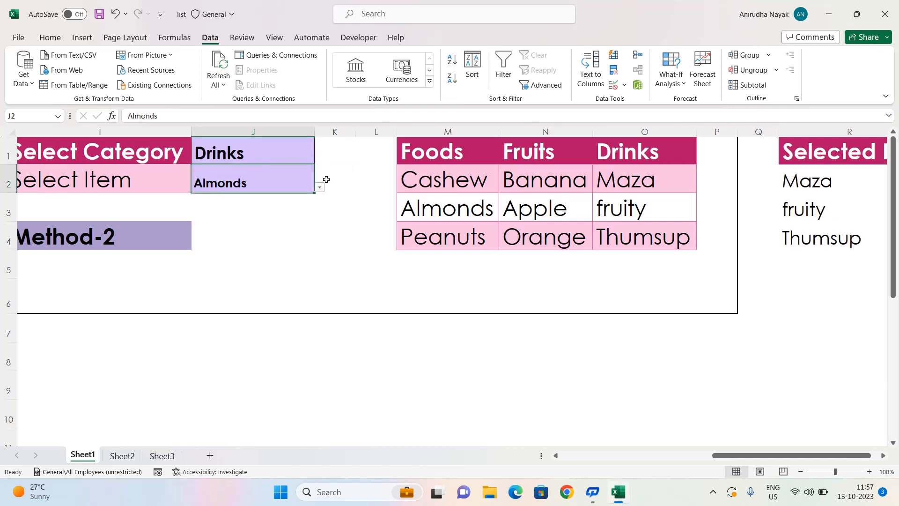
click(319, 187)
click(213, 219)
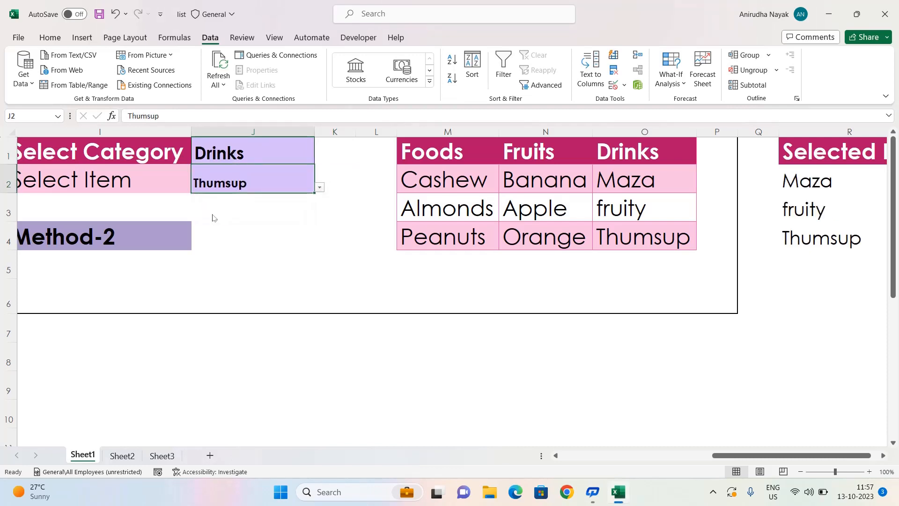
scroll(344, 265, left, 5)
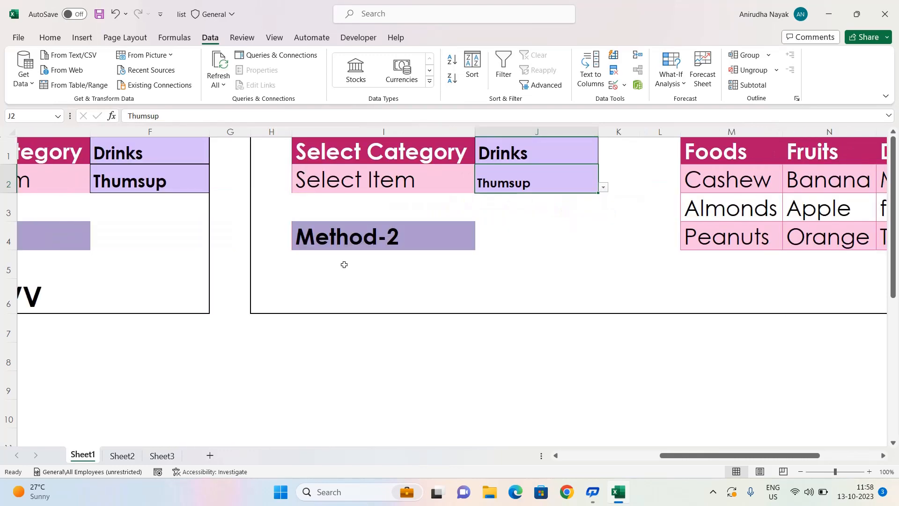